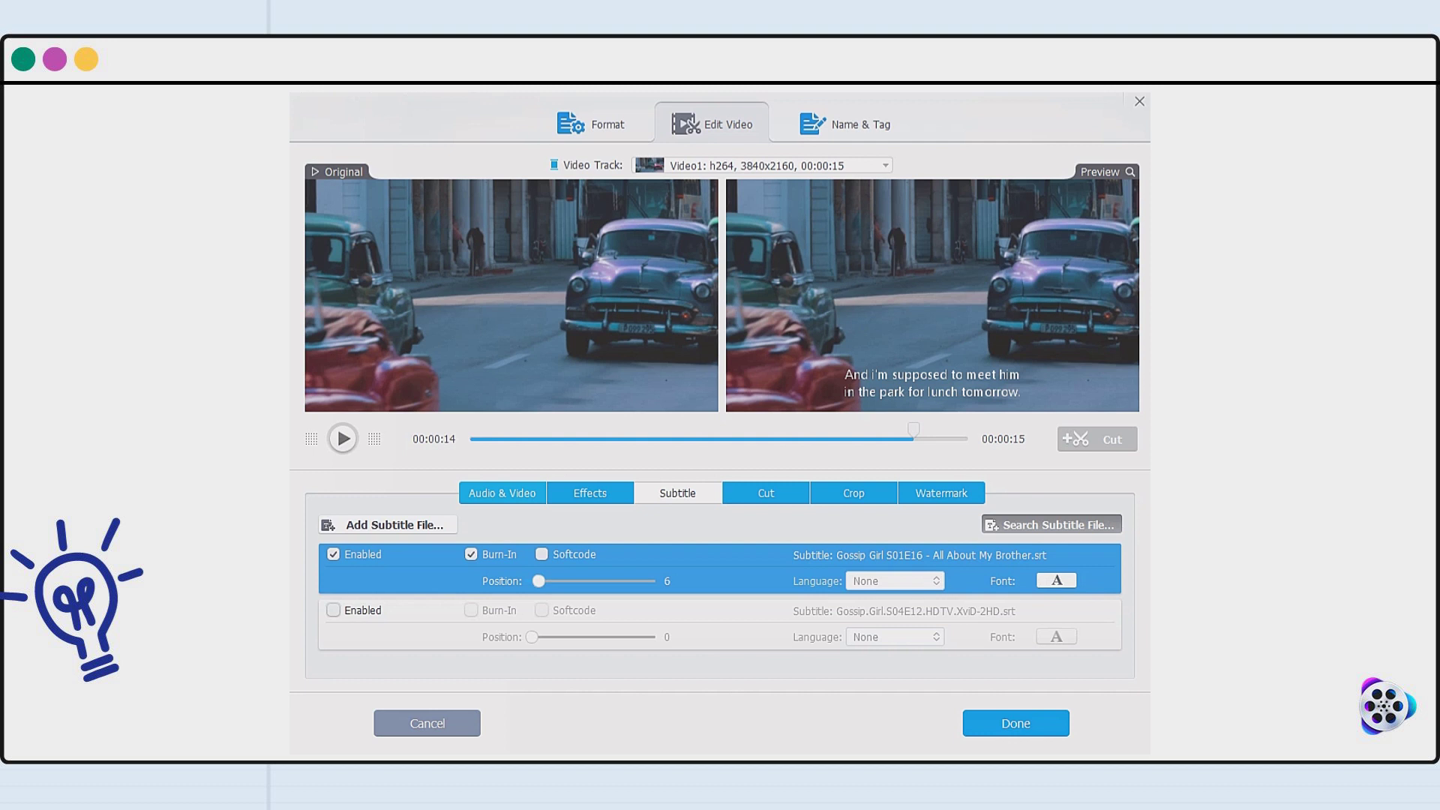
{"action": "scroll", "coordinate": [720, 451], "scroll_direction": "down", "scroll_amount": 2}
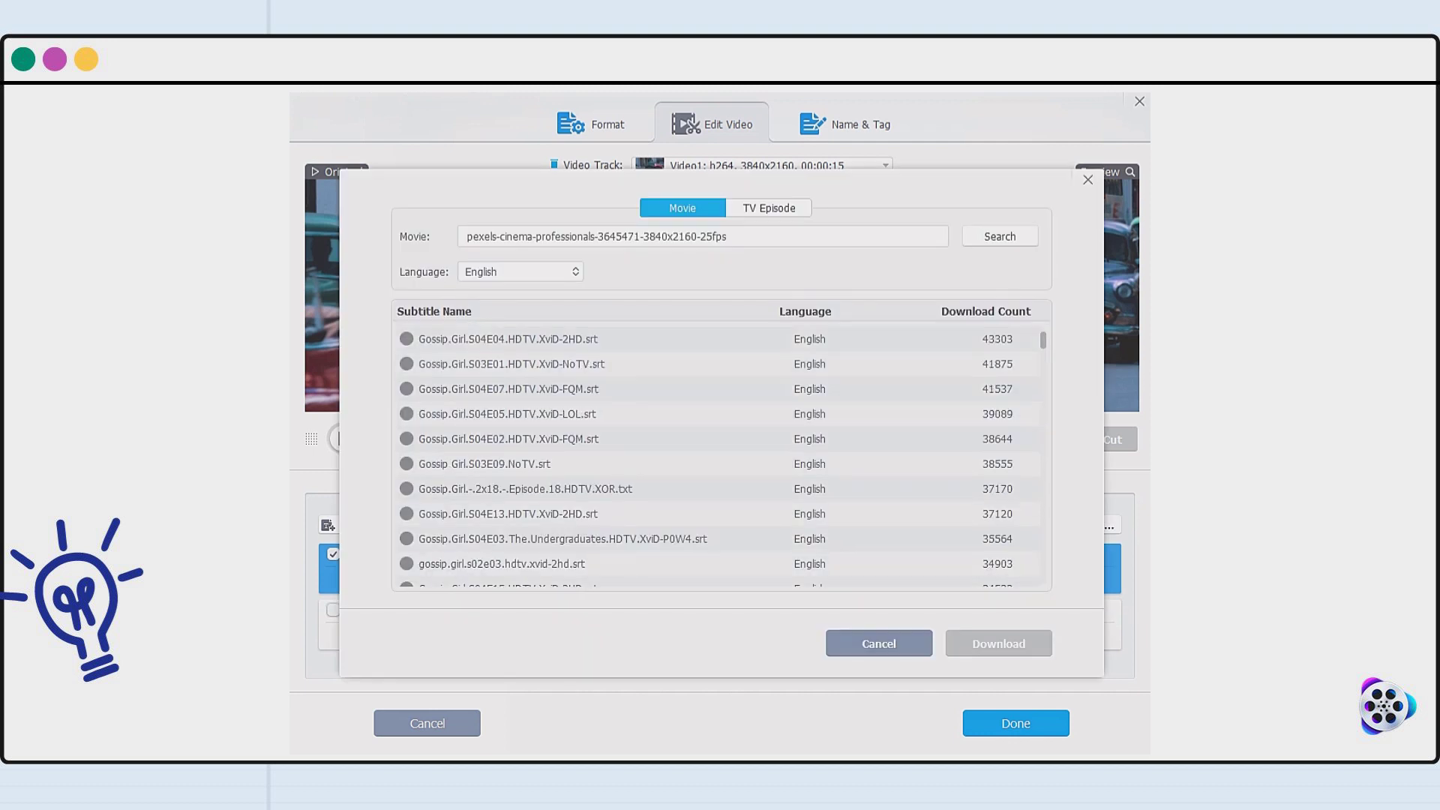
{"action": "scroll", "coordinate": [720, 450], "scroll_direction": "down", "scroll_amount": 2}
{"action": "scroll", "coordinate": [720, 450], "scroll_direction": "down", "scroll_amount": 2}
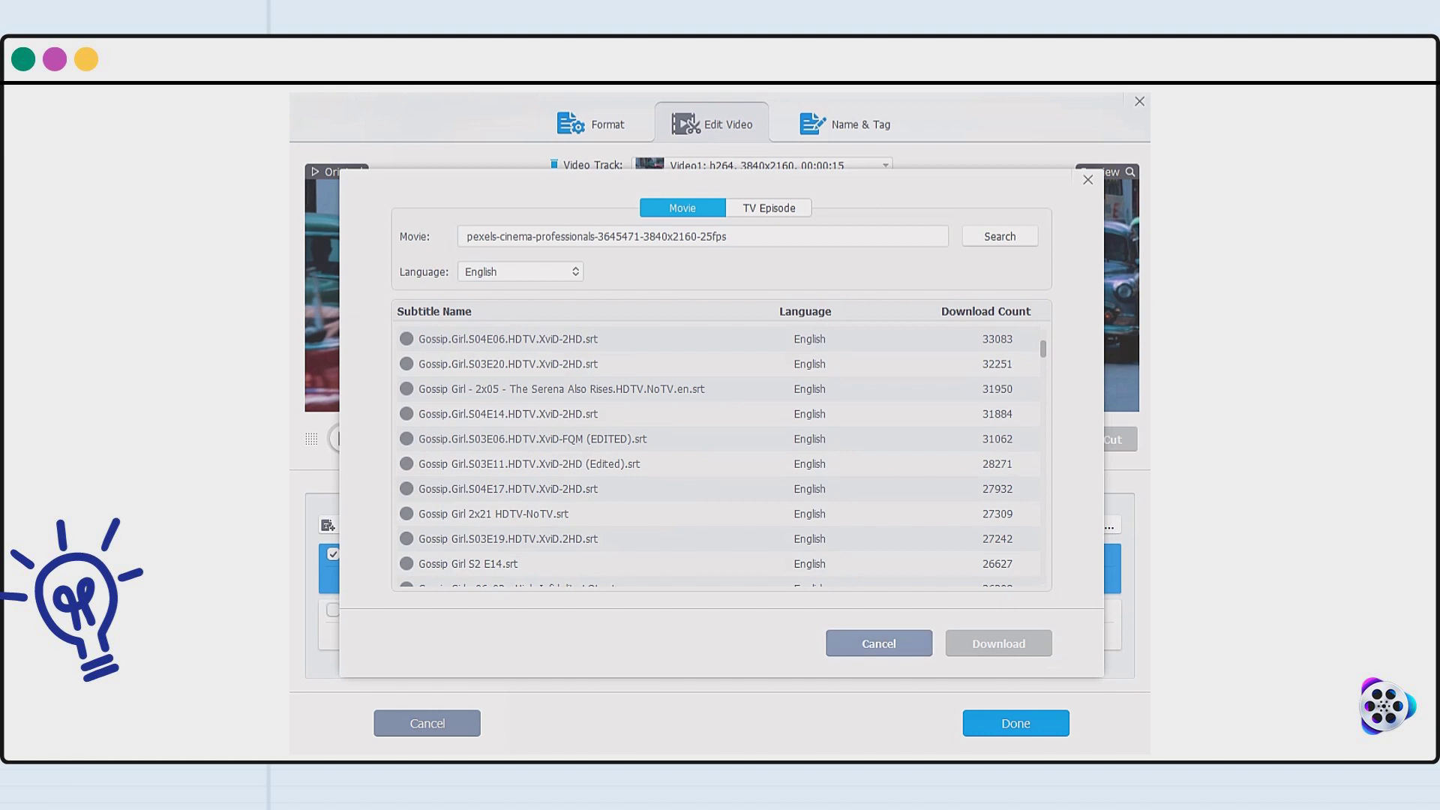
{"action": "key", "text": "Escape"}
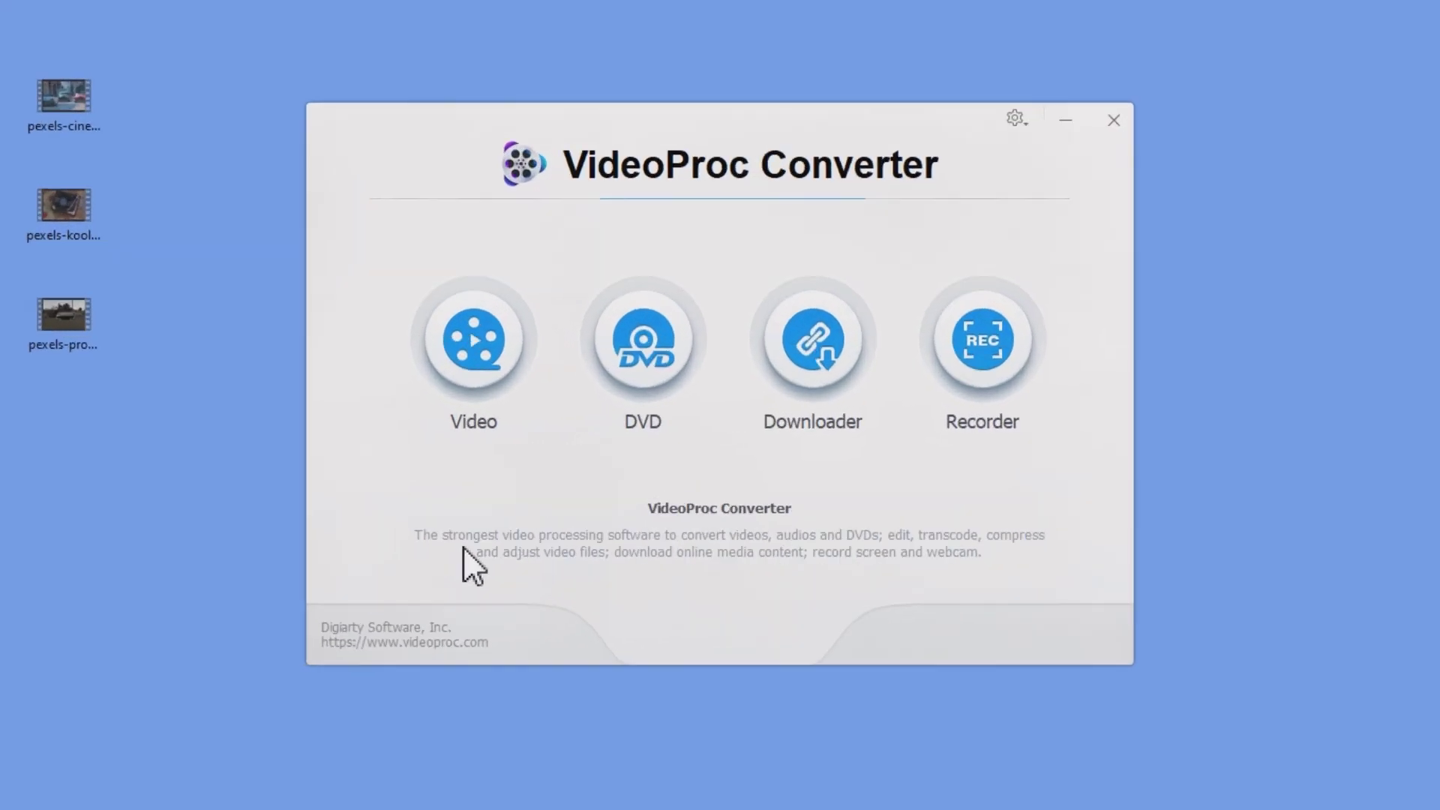
Drag the three 4K desktop clips into the video converter and browse the General output profiles
{"action": "left_click", "coordinate": [477, 358]}
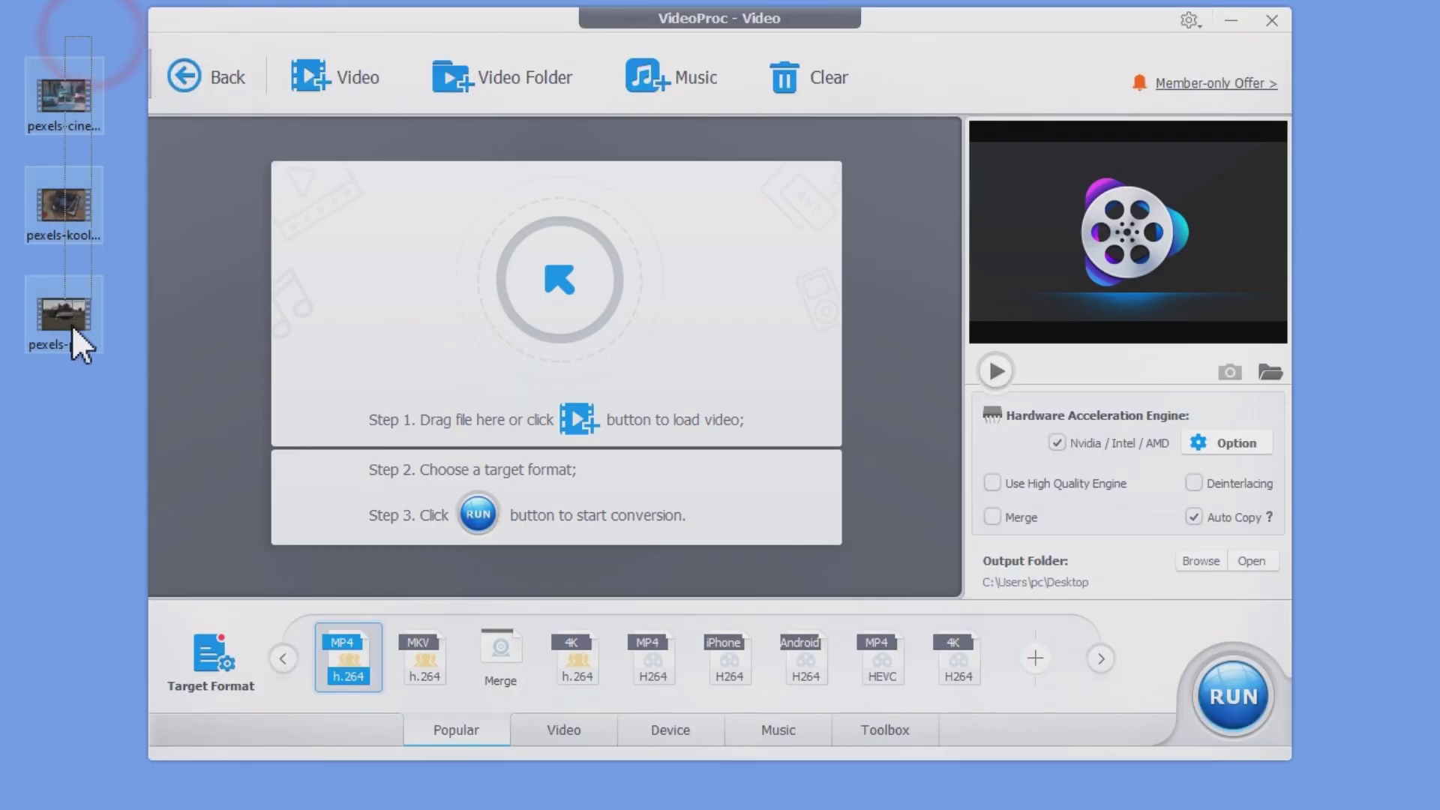
{"action": "left_click_drag", "start_coordinate": [70, 315], "coordinate": [323, 335]}
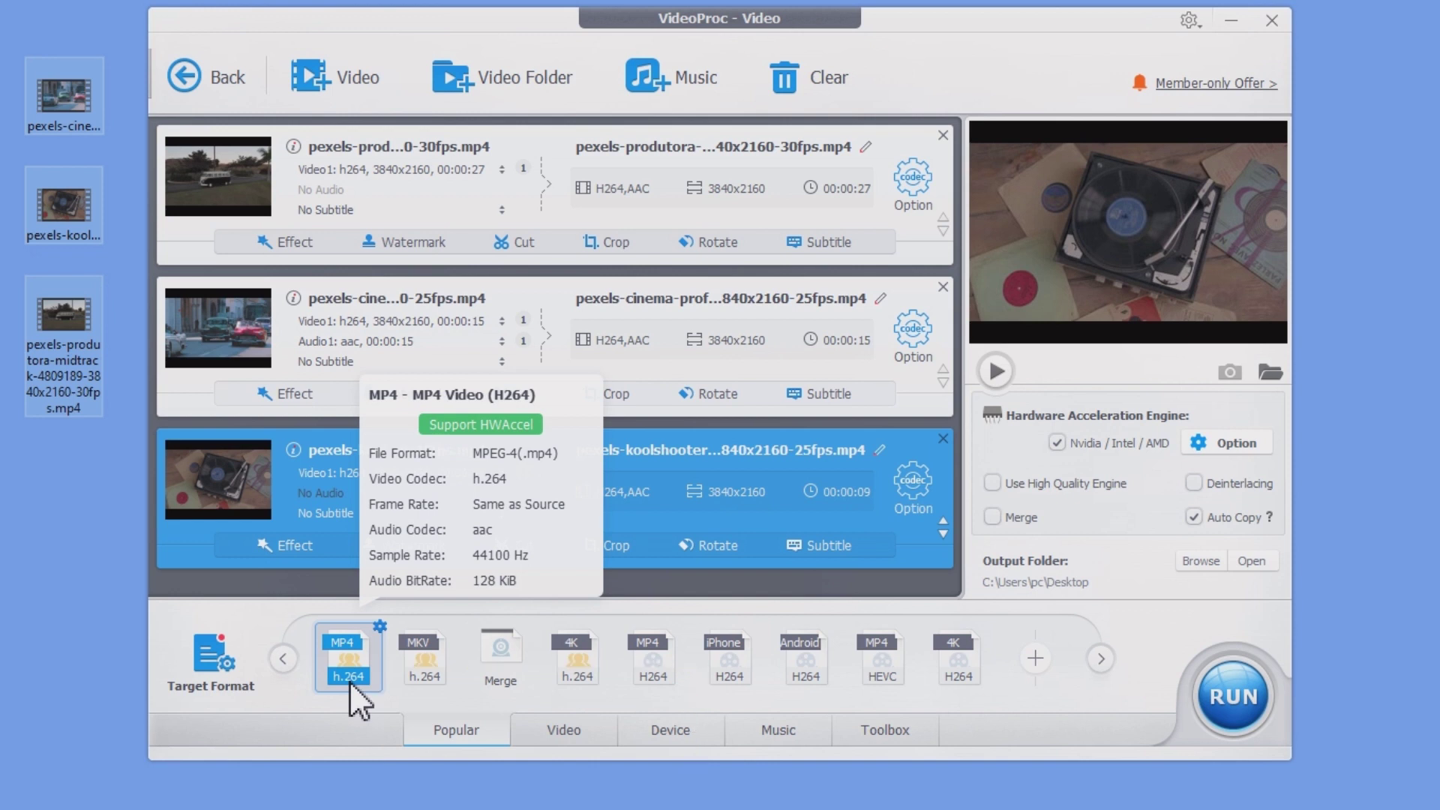
{"action": "left_click", "coordinate": [194, 654]}
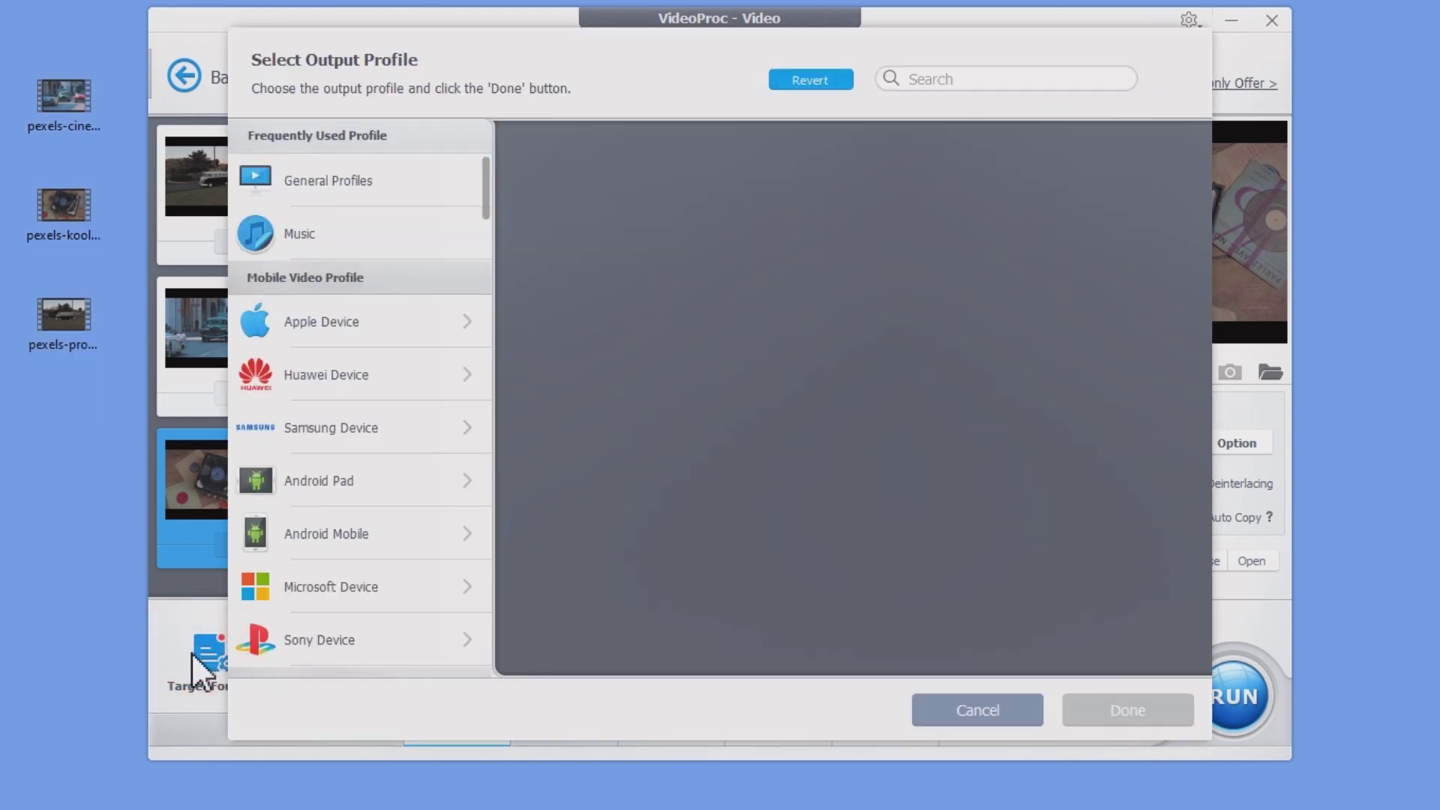
{"action": "left_click", "coordinate": [424, 179]}
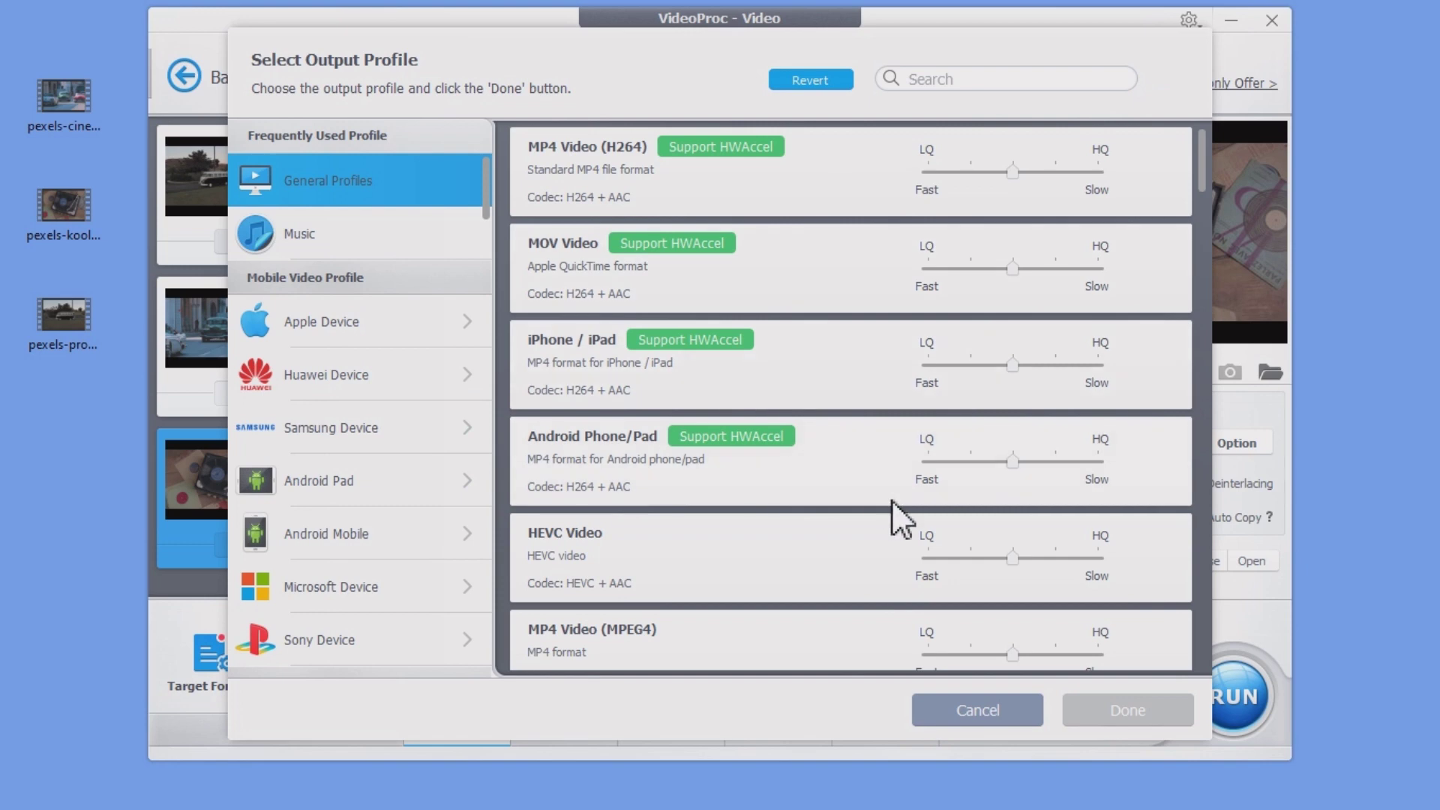
Keep MP4 H.264 output and add both Gossip Girl .srt files from Downloads to the record-player clip
{"action": "left_click", "coordinate": [964, 711]}
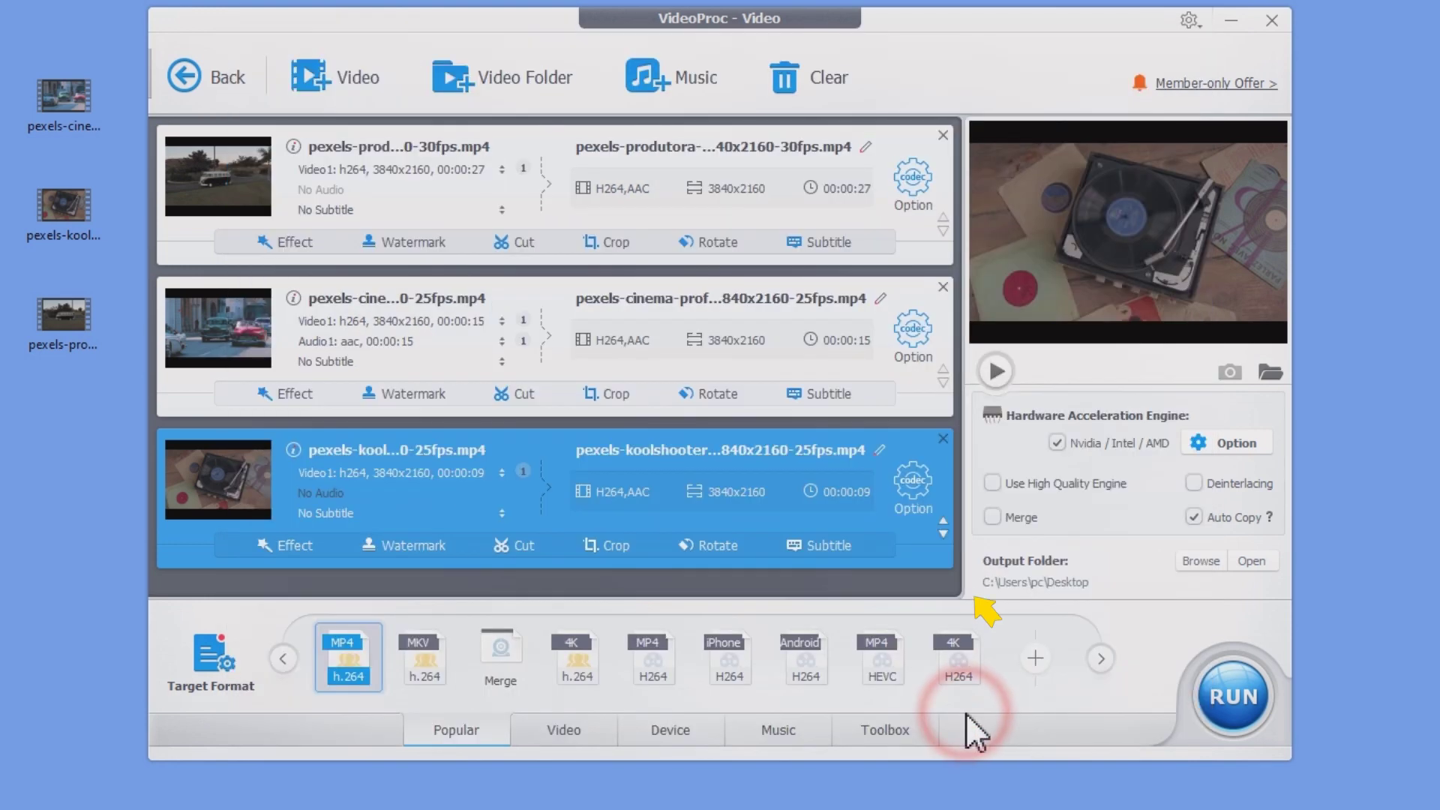
{"action": "left_click", "coordinate": [829, 546]}
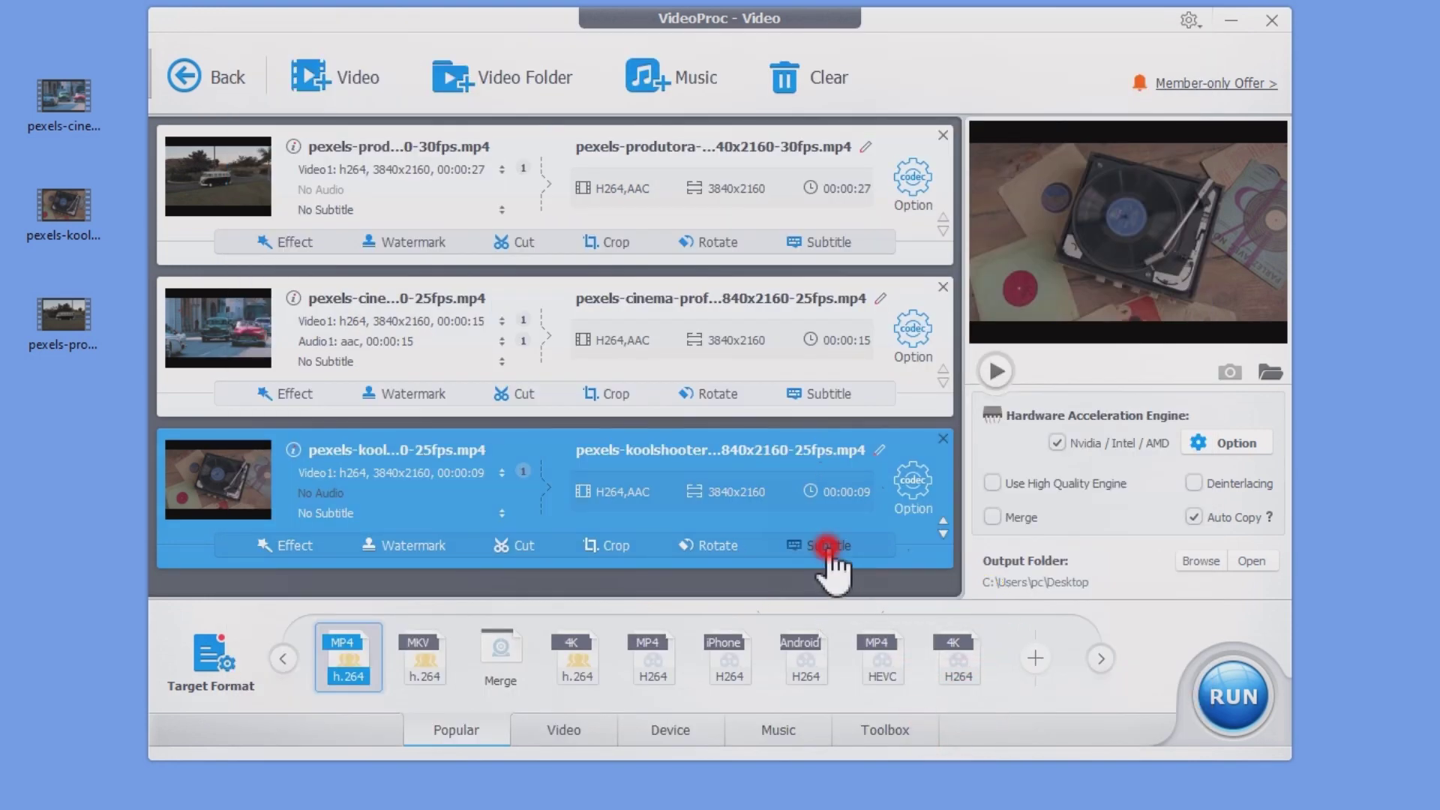
{"action": "left_click", "coordinate": [657, 558]}
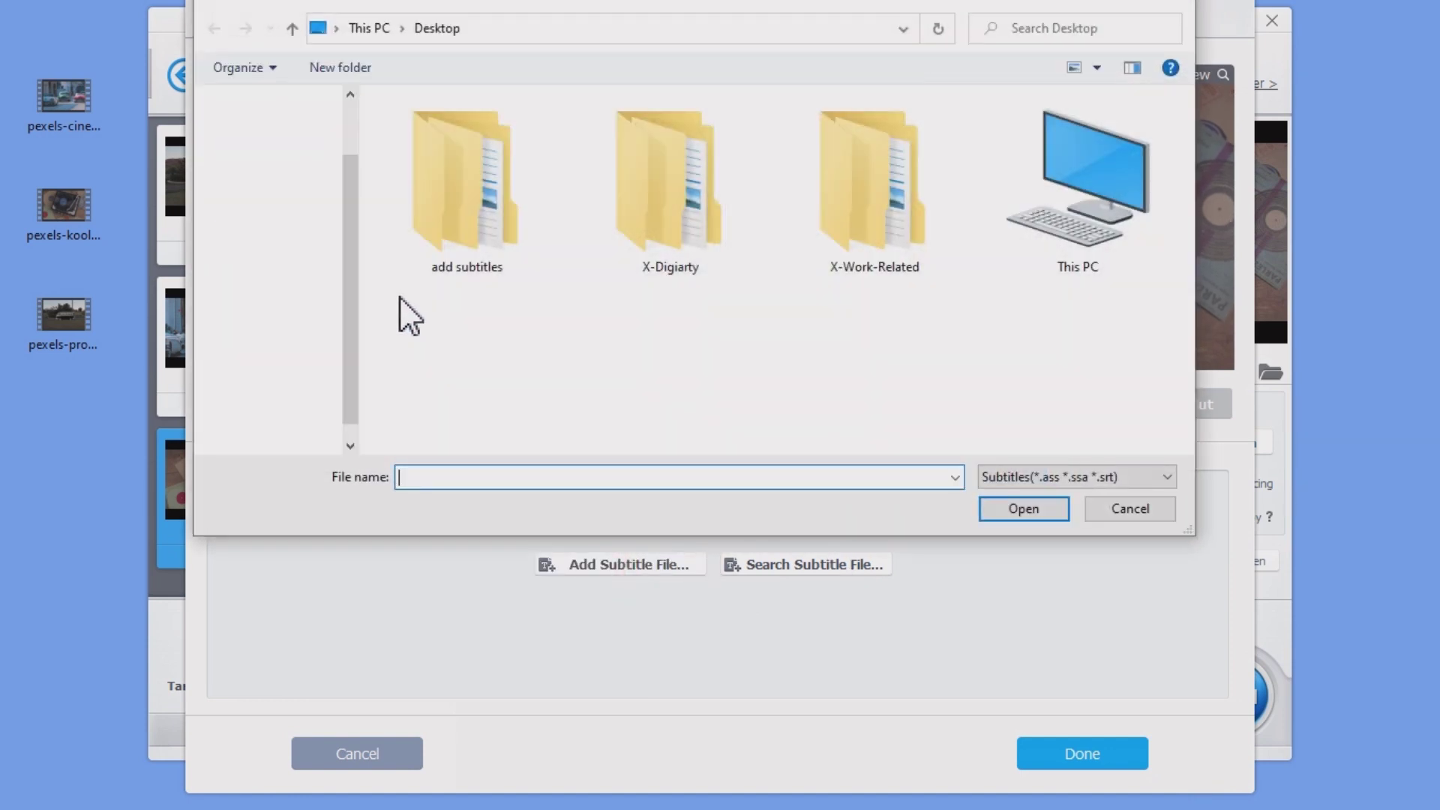
{"action": "left_click", "coordinate": [306, 210]}
{"action": "left_click", "coordinate": [484, 157]}
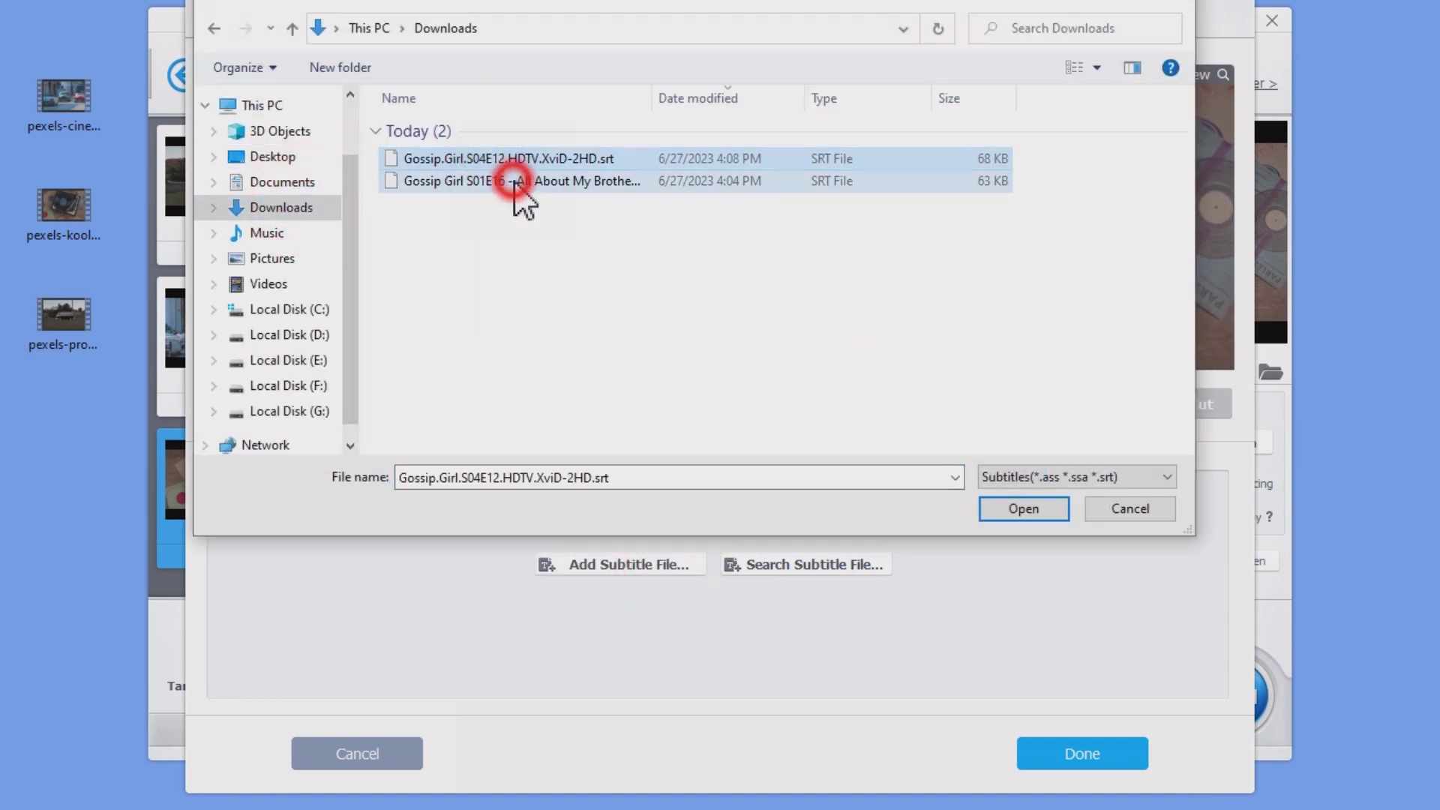
{"action": "left_click", "coordinate": [1003, 510]}
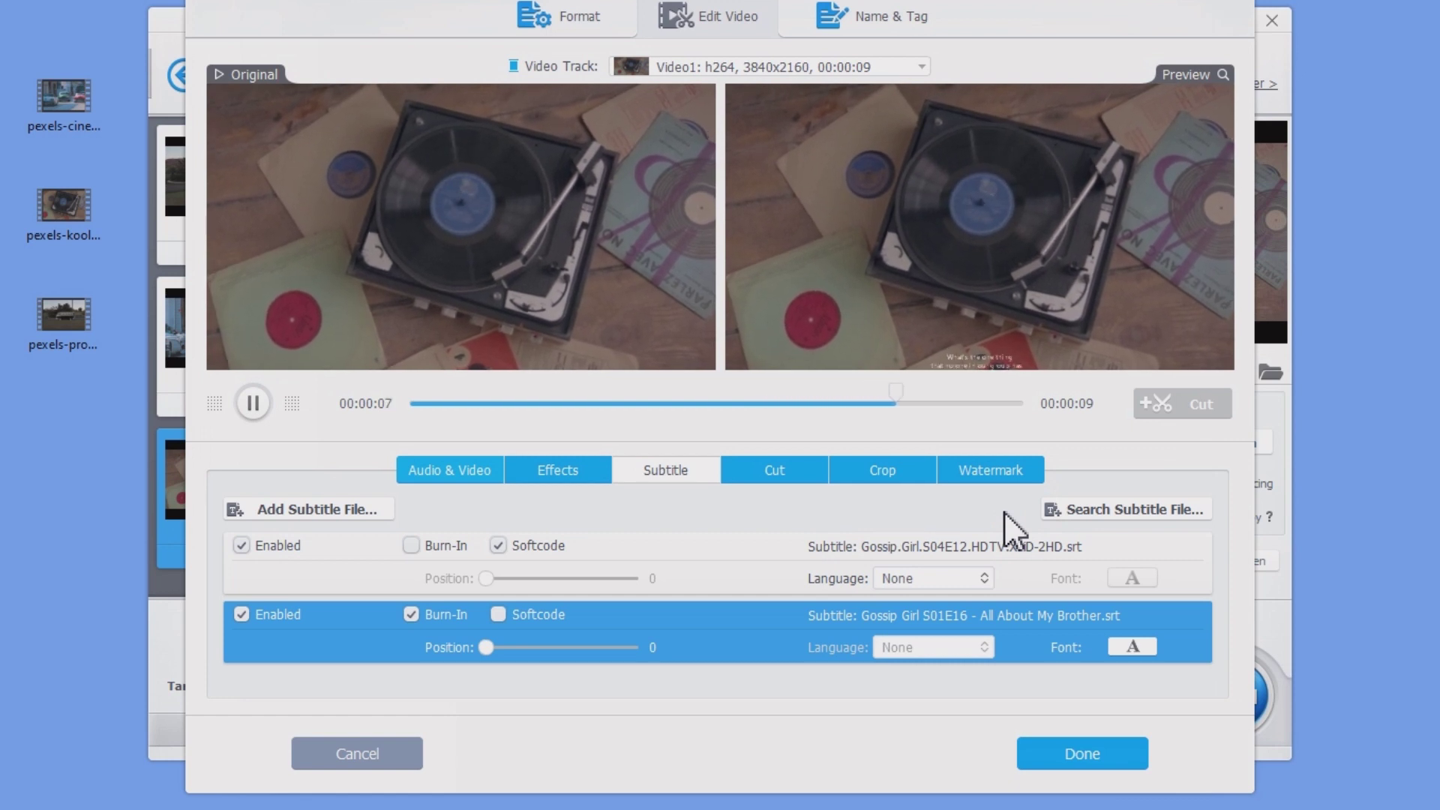
Search online subtitles for 'gossip girl' and download the All About My Brother result
{"action": "left_click", "coordinate": [1069, 516]}
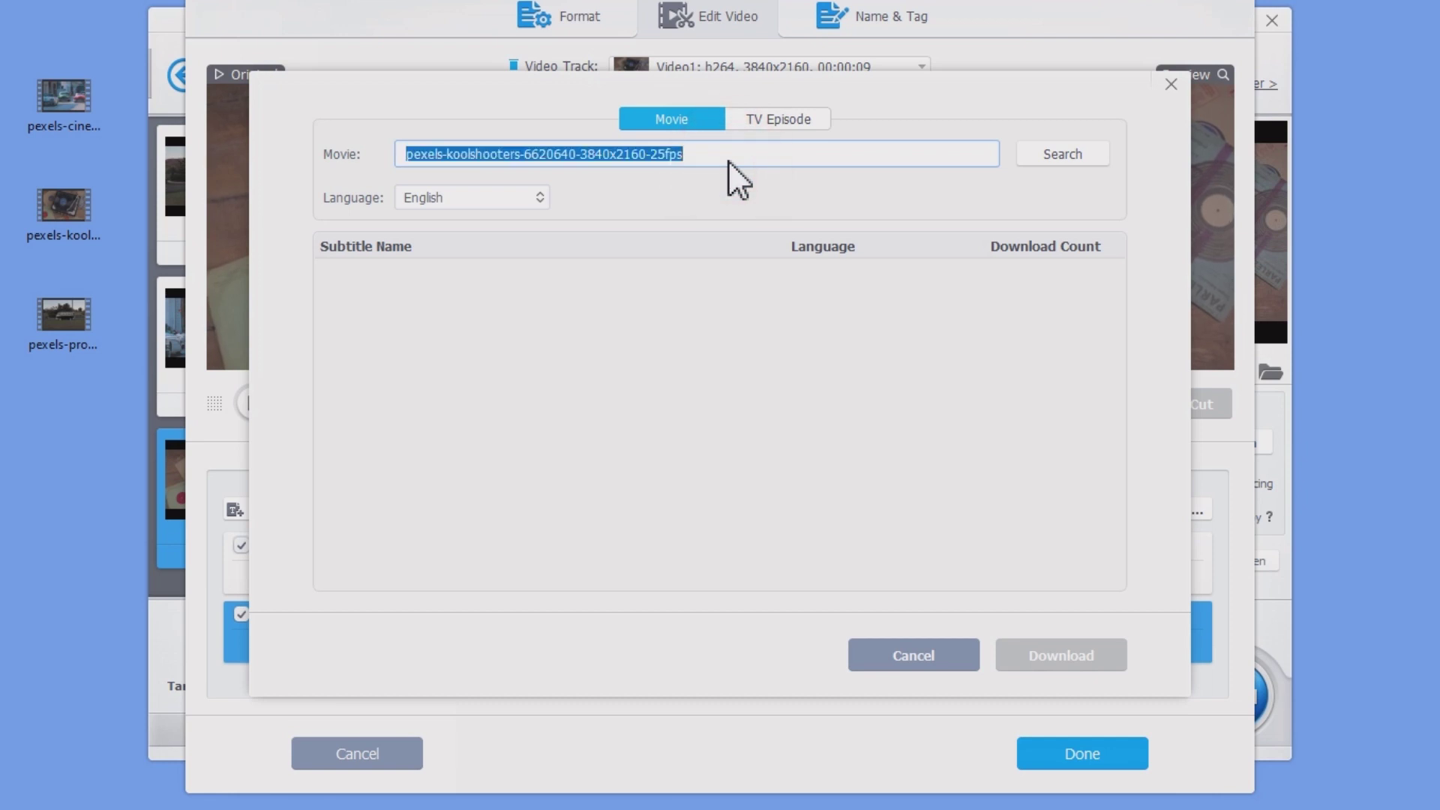
{"action": "key", "text": "BackSpace"}
{"action": "type", "text": "gossi"}
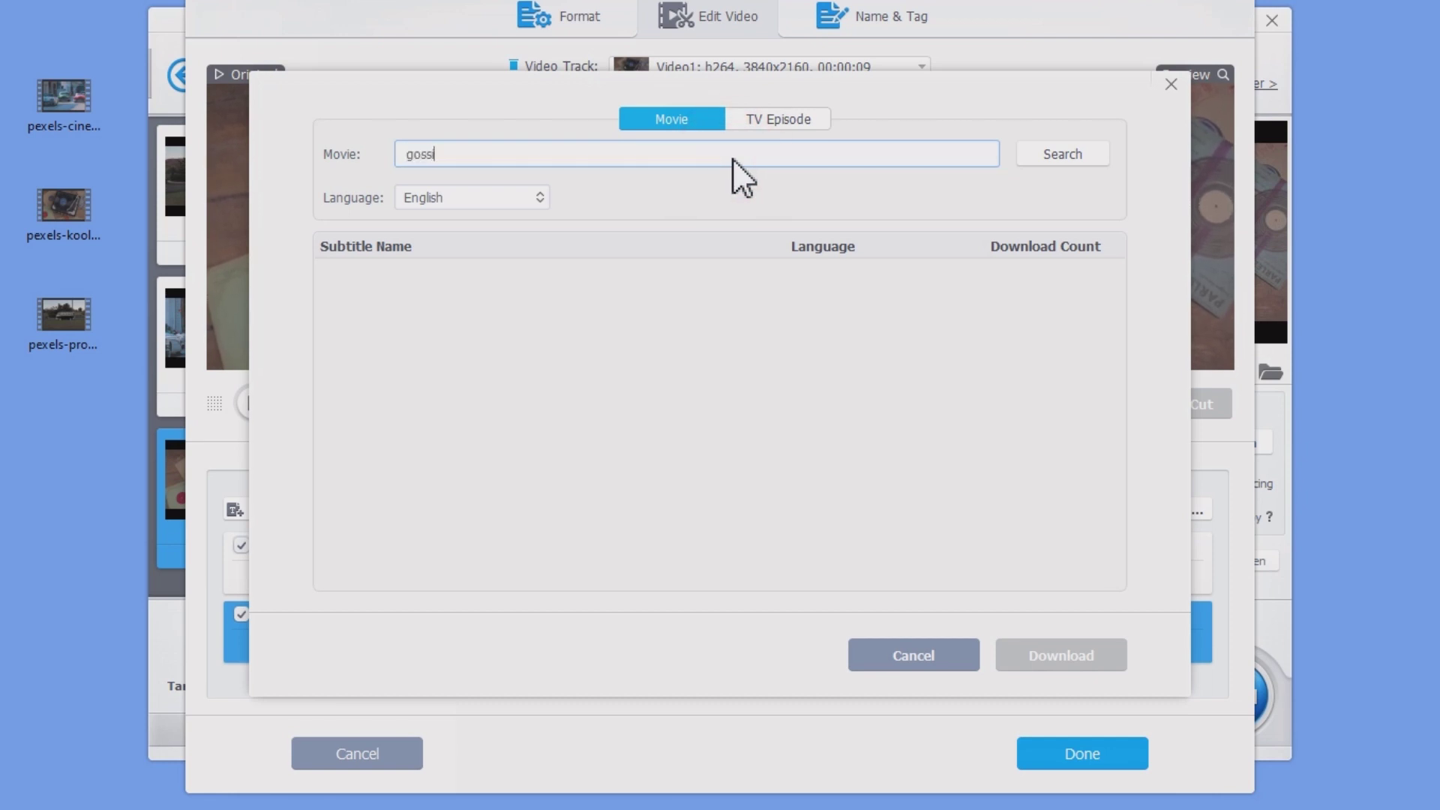
{"action": "type", "text": "p girl"}
{"action": "left_click", "coordinate": [1046, 157]}
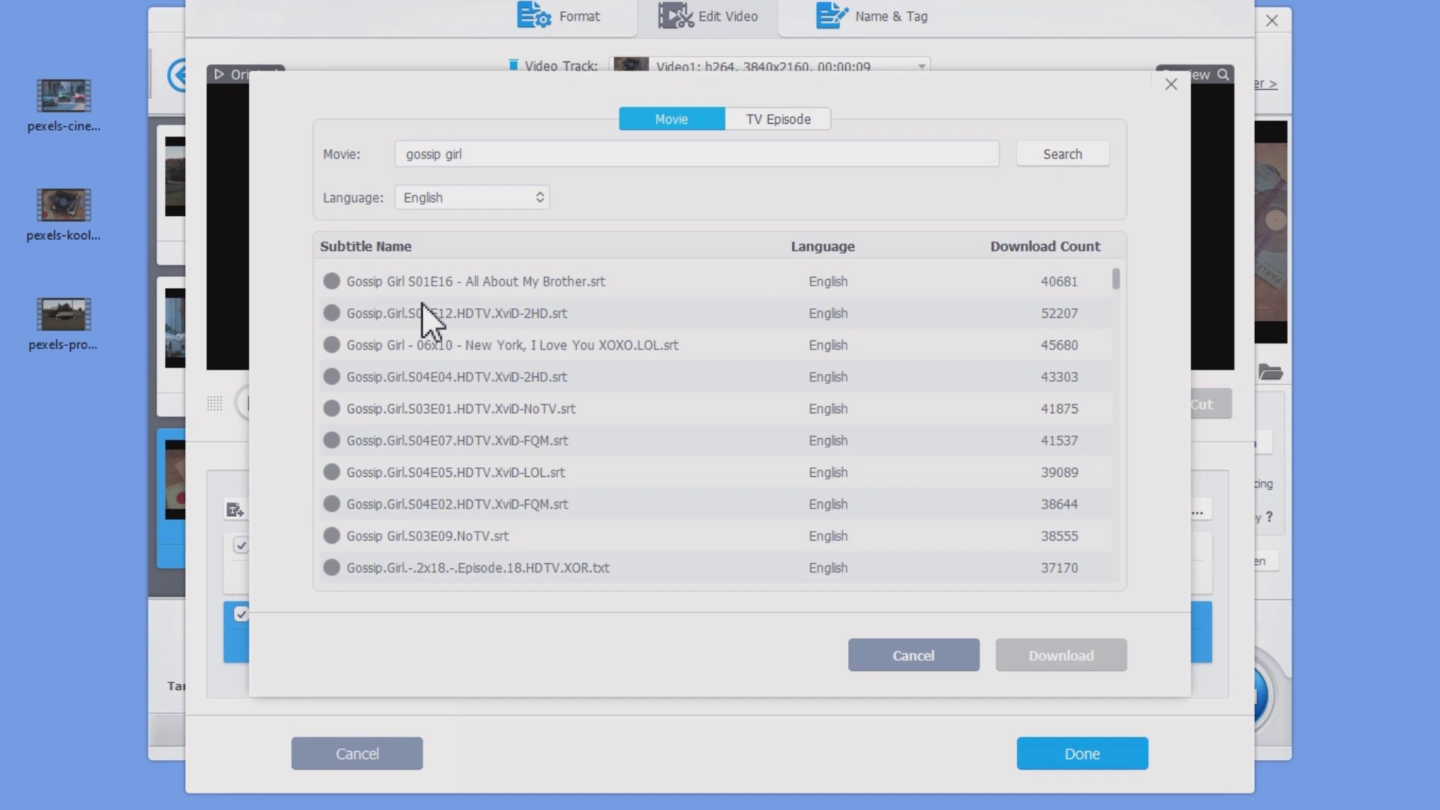
{"action": "left_click", "coordinate": [331, 283]}
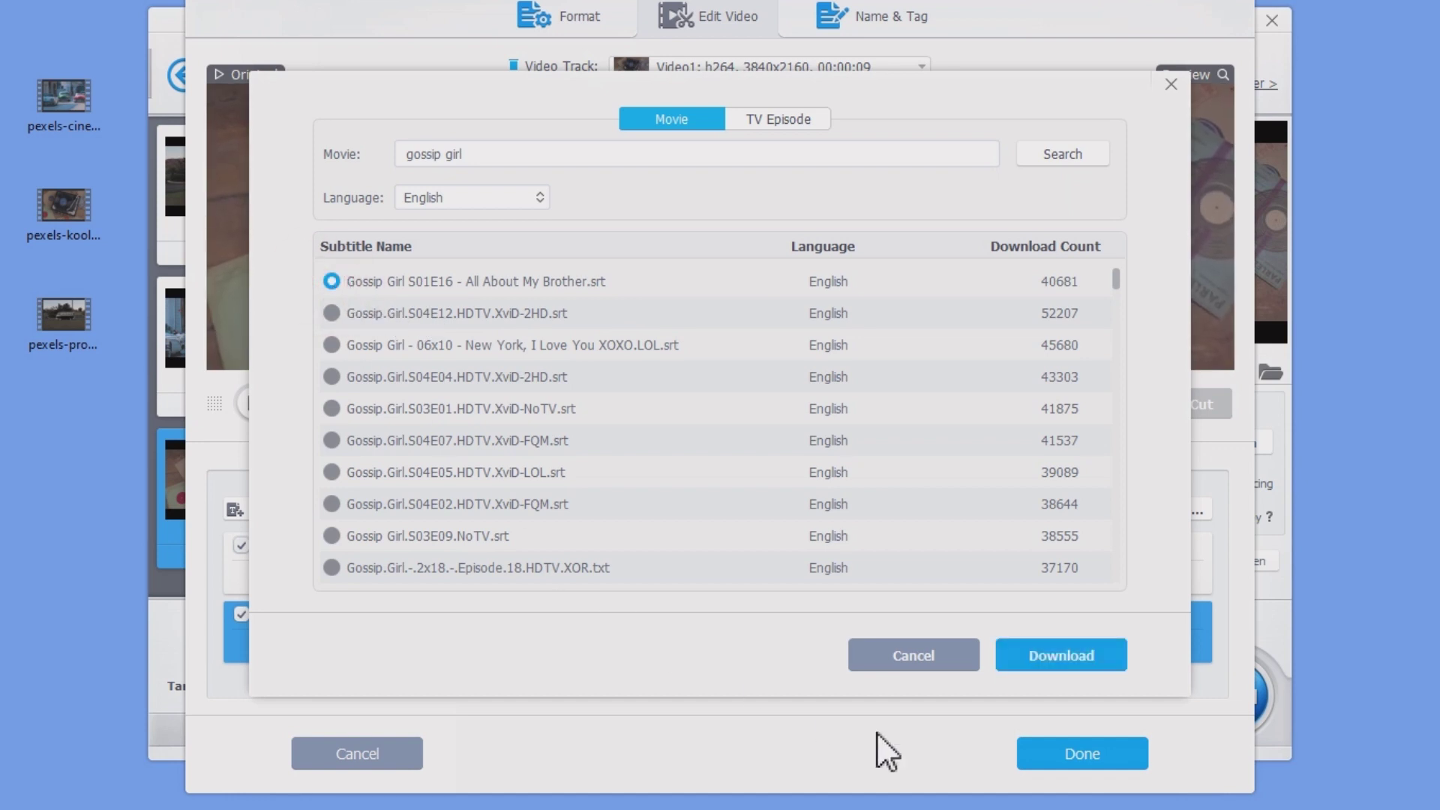
{"action": "left_click", "coordinate": [1050, 668]}
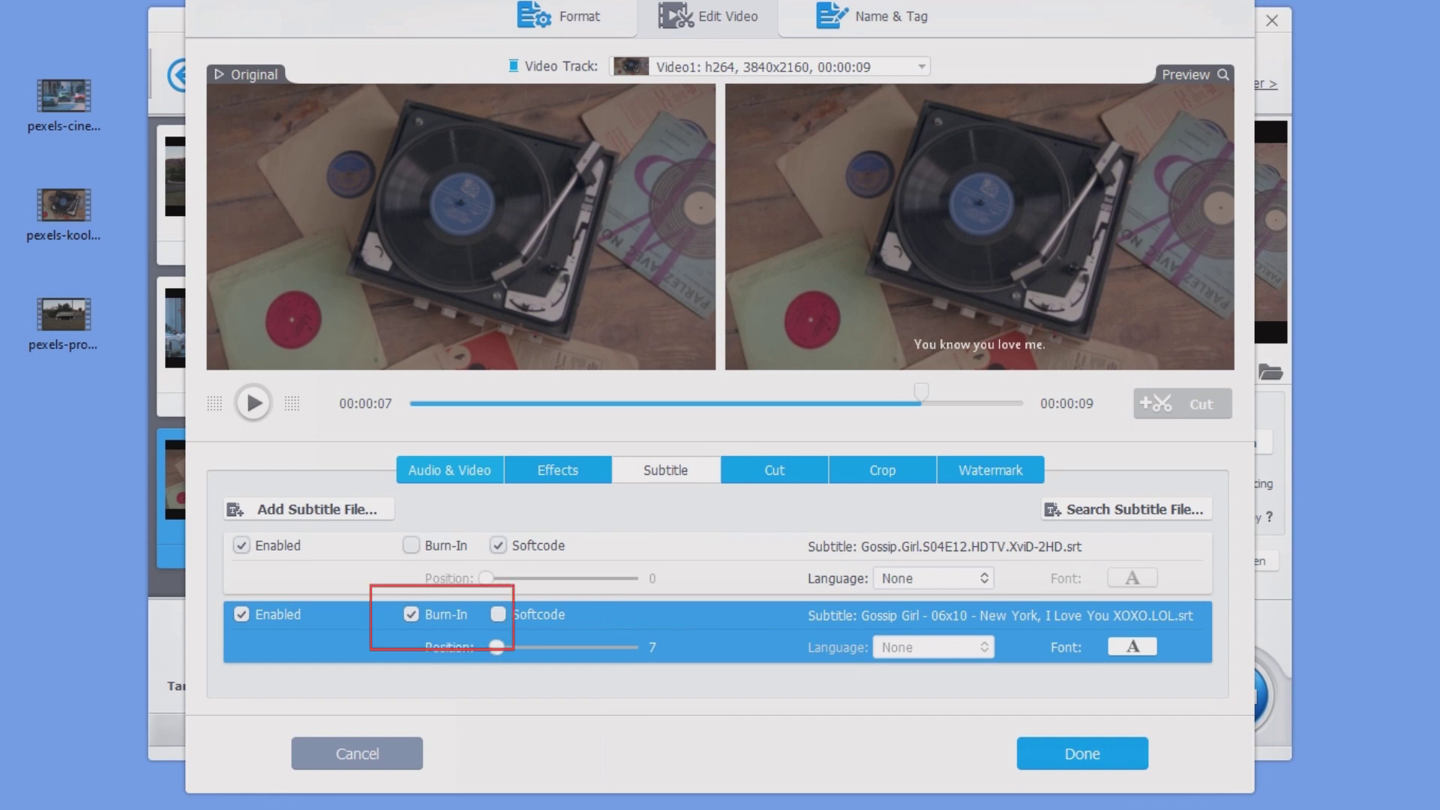
Review the subtitle font settings, then confirm the record-player clip's subtitle settings with Done
{"action": "left_click", "coordinate": [1145, 646]}
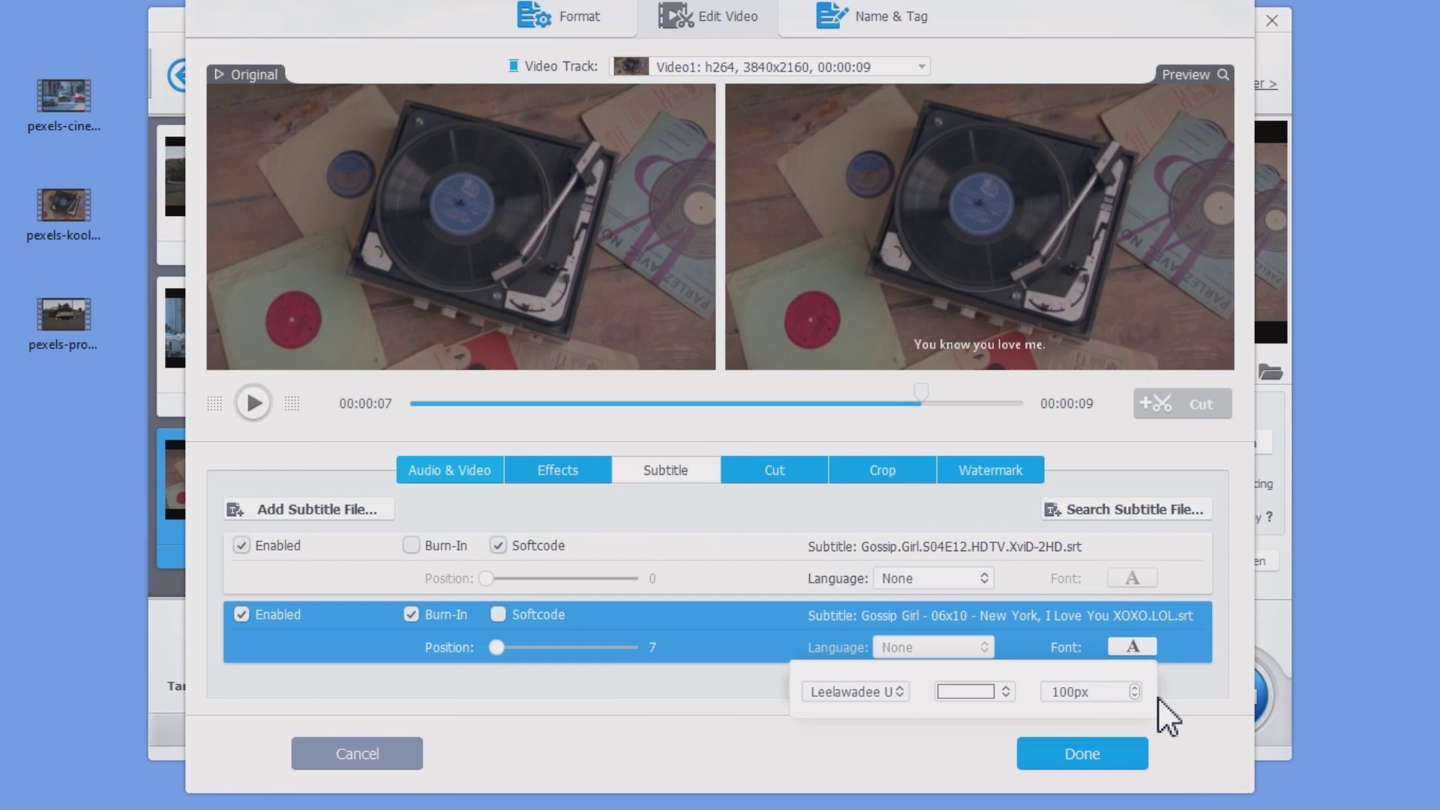
{"action": "left_click", "coordinate": [1145, 647]}
{"action": "left_click", "coordinate": [1114, 754]}
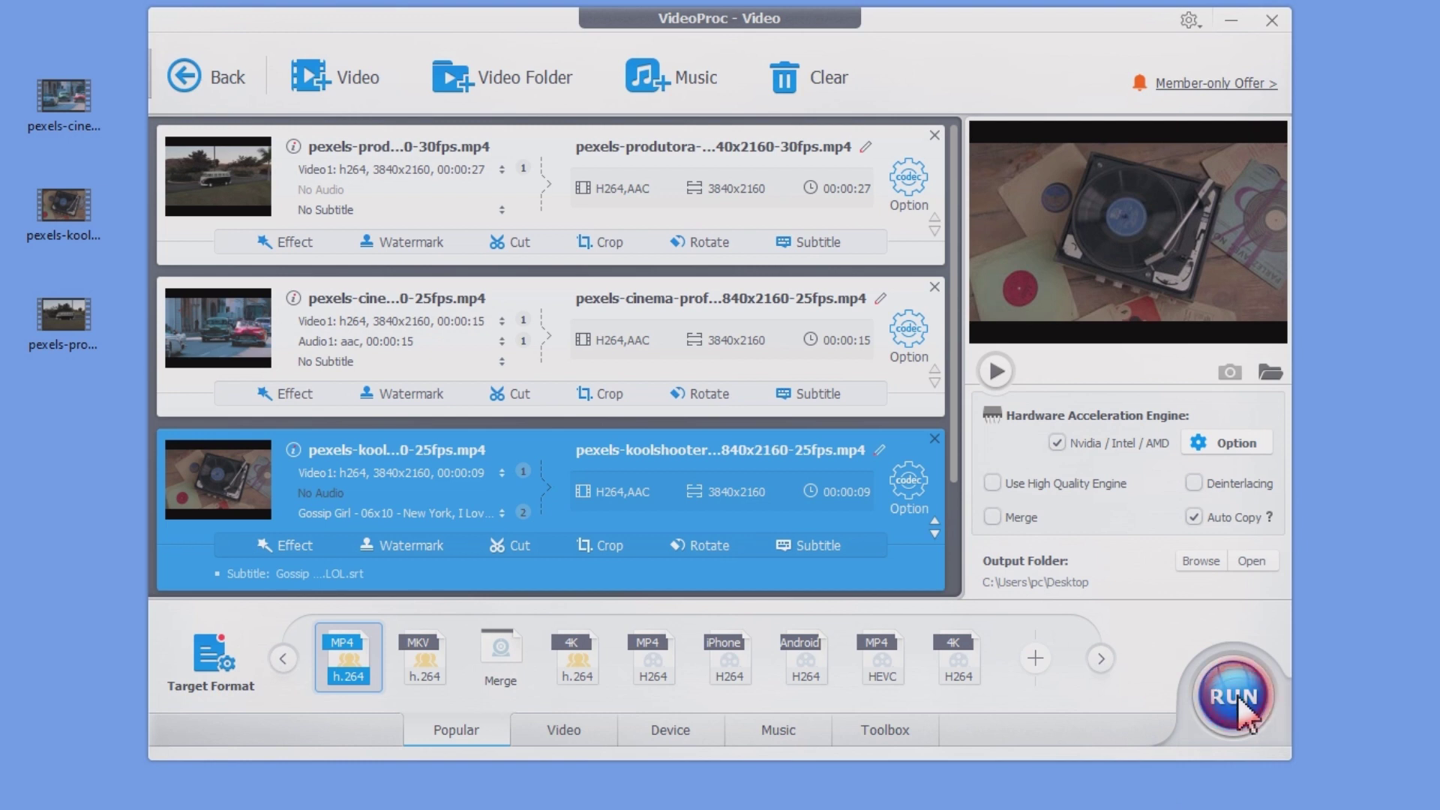
Run the MP4 conversion of all three clips
{"action": "left_click", "coordinate": [1237, 698]}
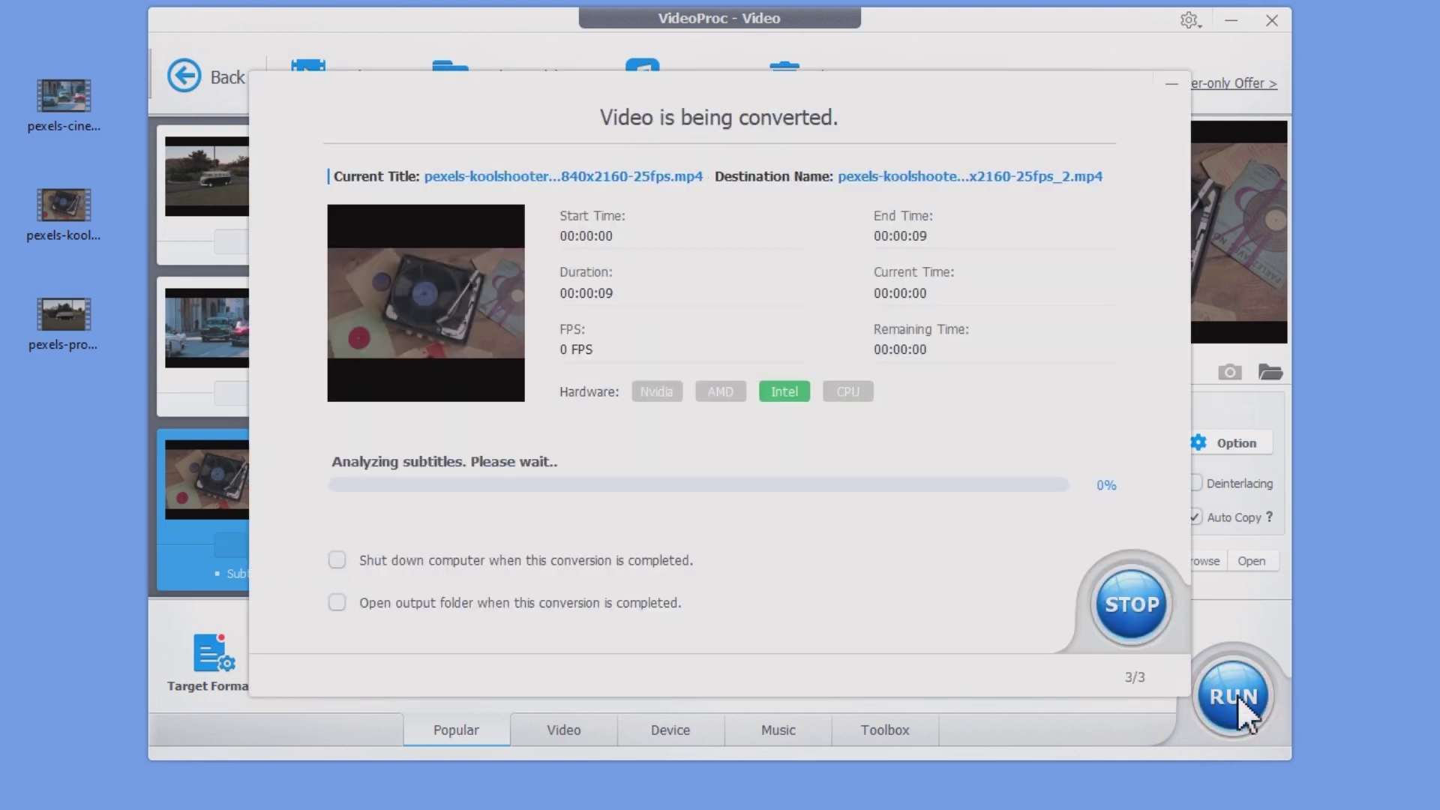